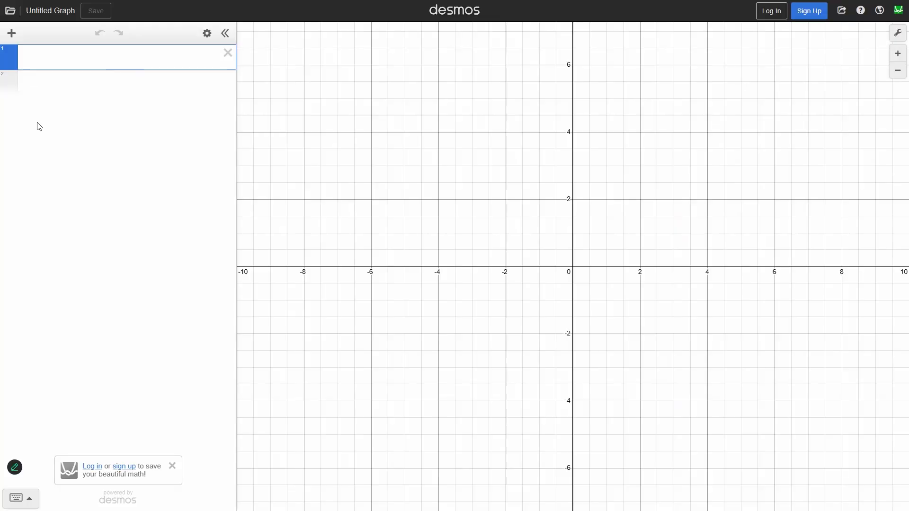
Step: Enter the expression 9/x^2 in the first expression line
type("9/")
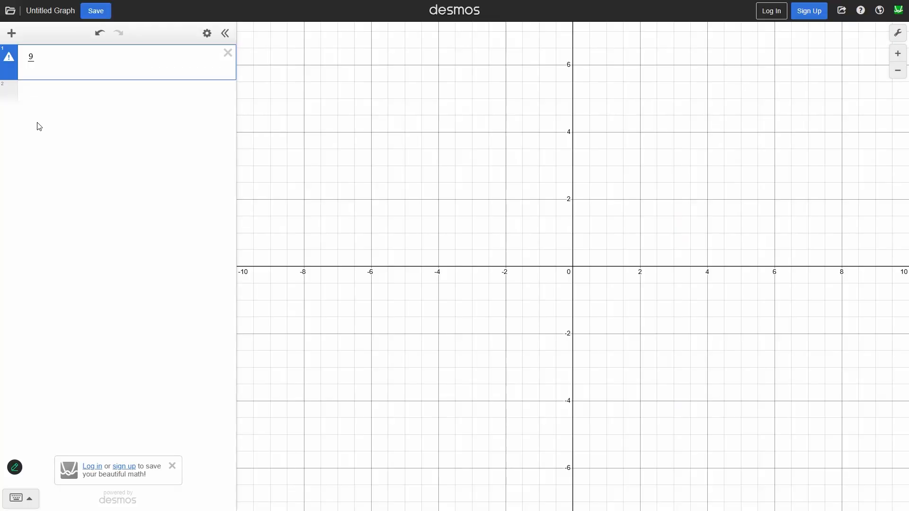
type("x")
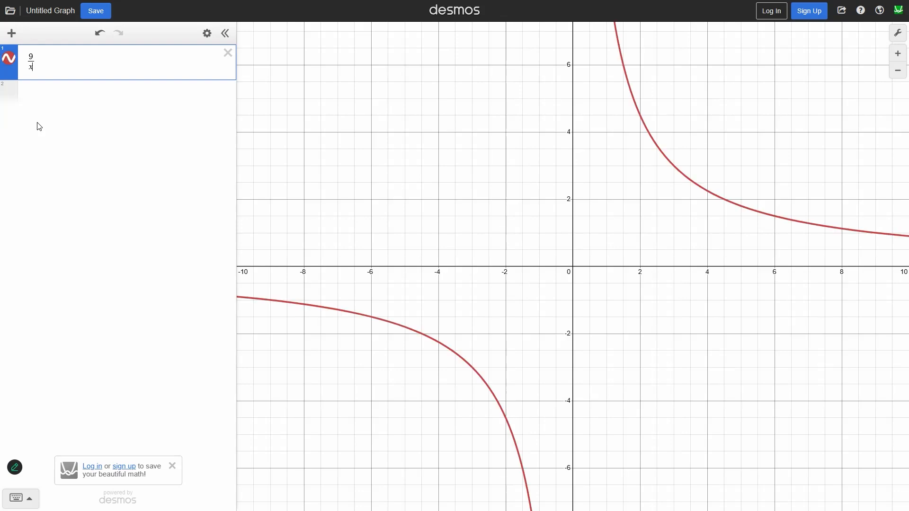
type("^2")
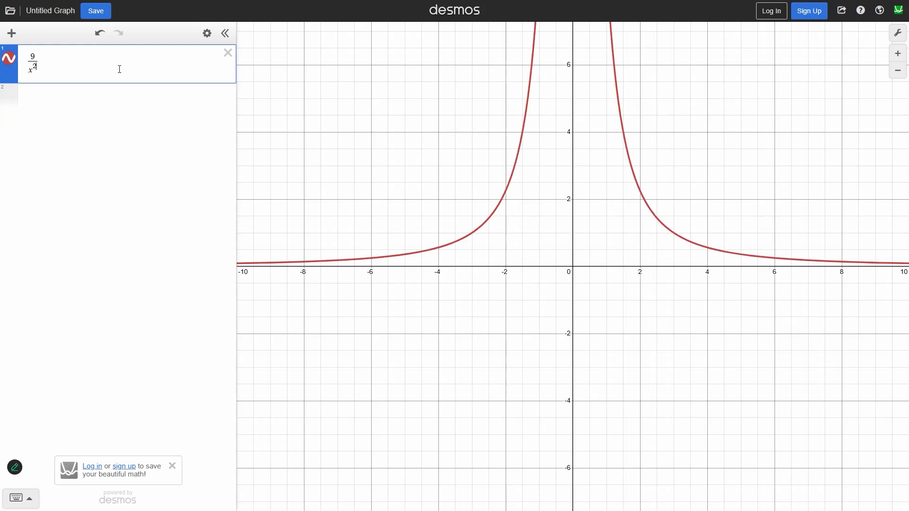
Step: Create a table of values from the 9/x^2 expression and extend its x column with 3 and 4
left_click(207, 36)
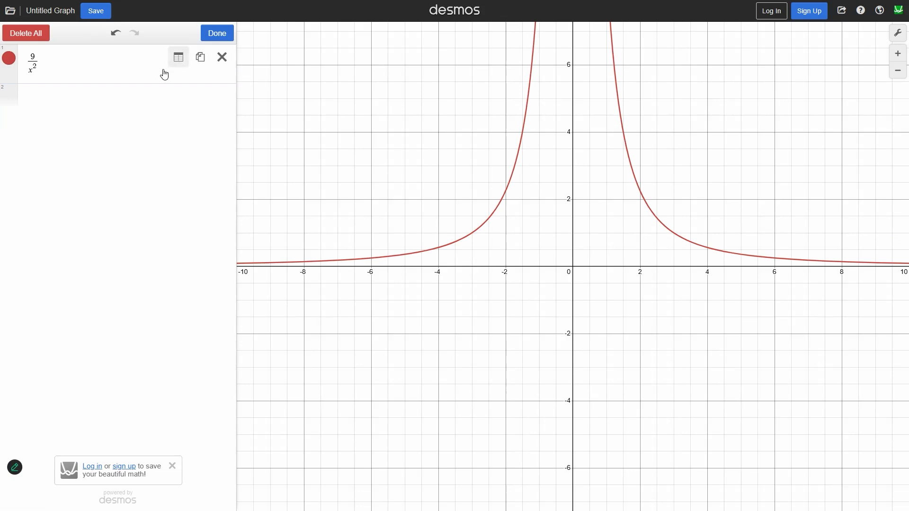
left_click(177, 57)
left_click(52, 194)
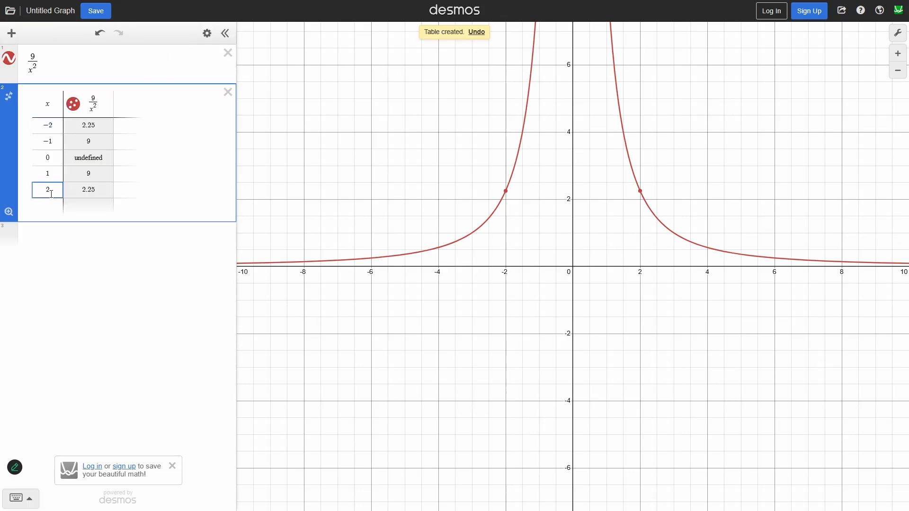
key("Return")
key("Return")
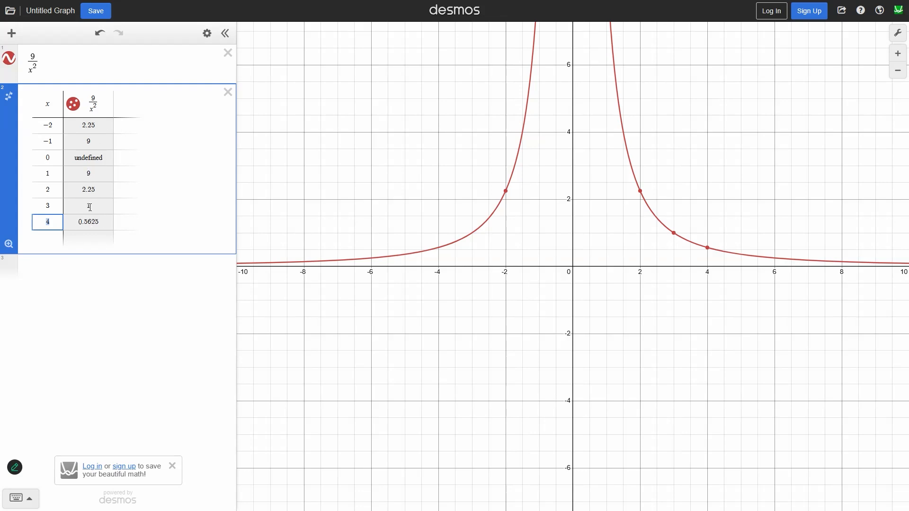
key("Up")
Step: Check the square root problems in Microsoft Whiteboard, and back in Desmos remove the table and change the numerator to 18
key("alt+Tab")
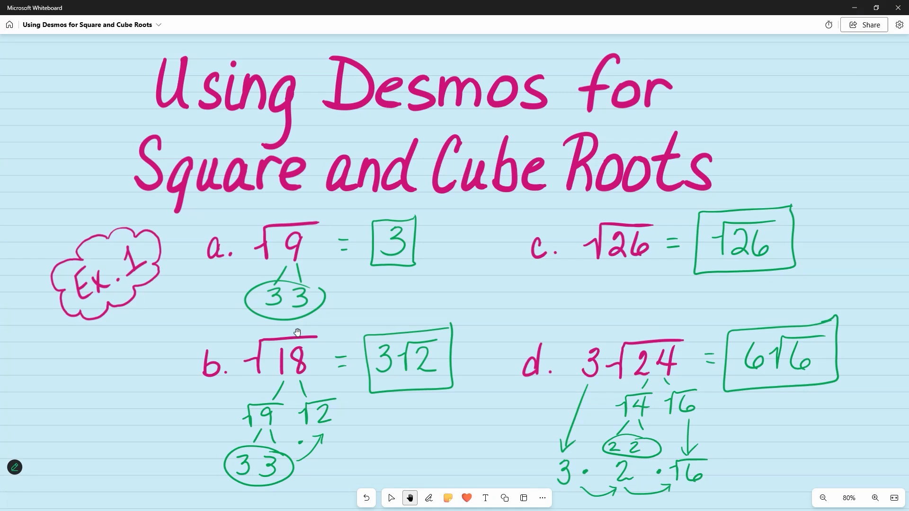
key("alt+Tab")
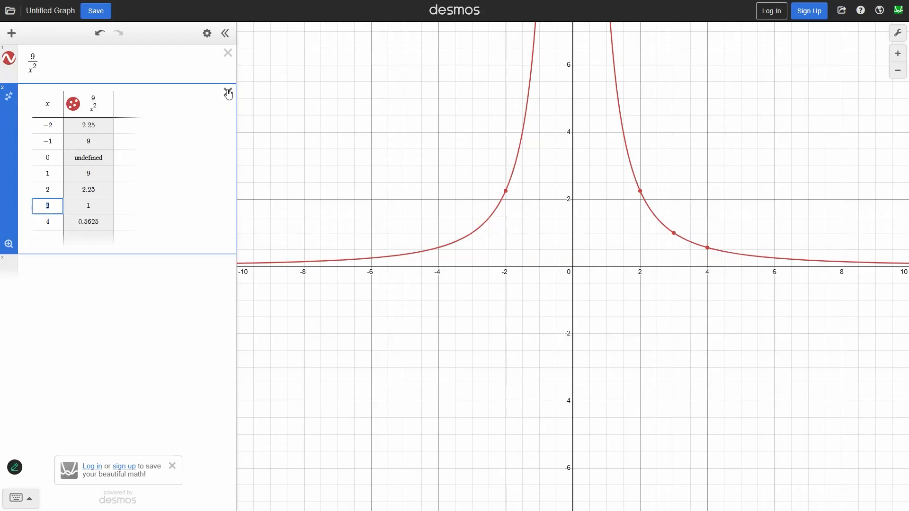
left_click(227, 90)
left_click(35, 56)
left_click_drag(35, 56, 22, 55)
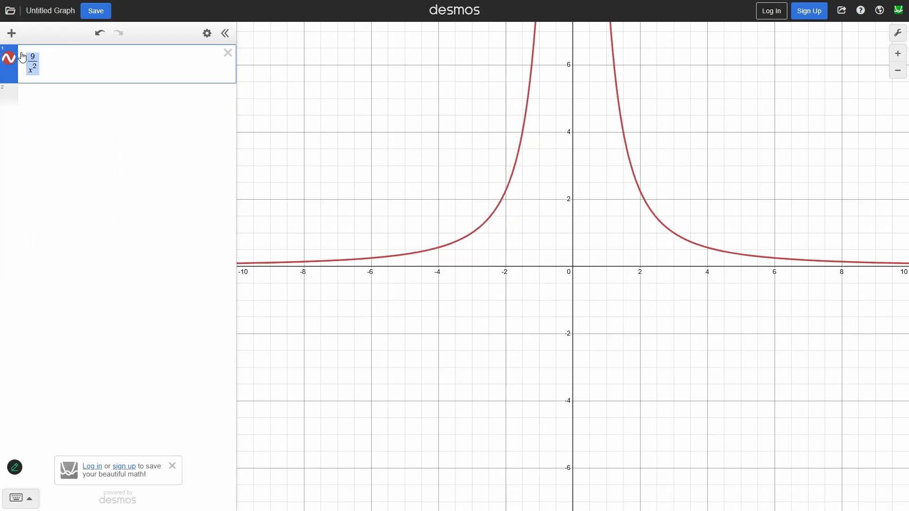
left_click(33, 56)
key("BackSpace")
type("18")
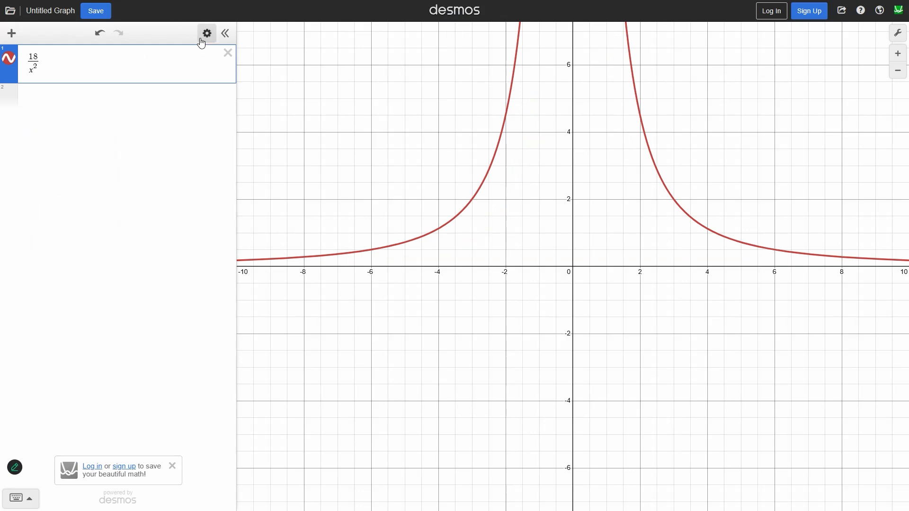
Step: Create a table of values from 18/x^2 and add the x values 3, 4 and 5
left_click(201, 42)
left_click(177, 56)
left_click(49, 200)
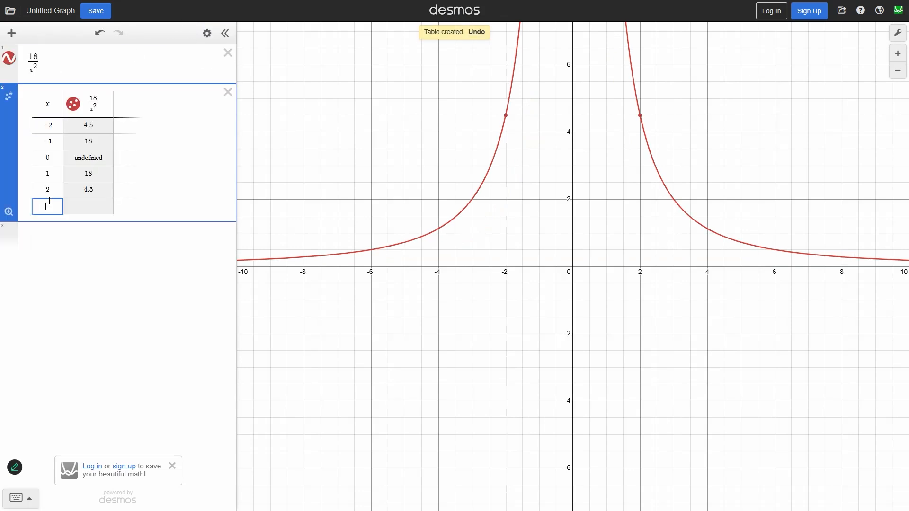
type("3")
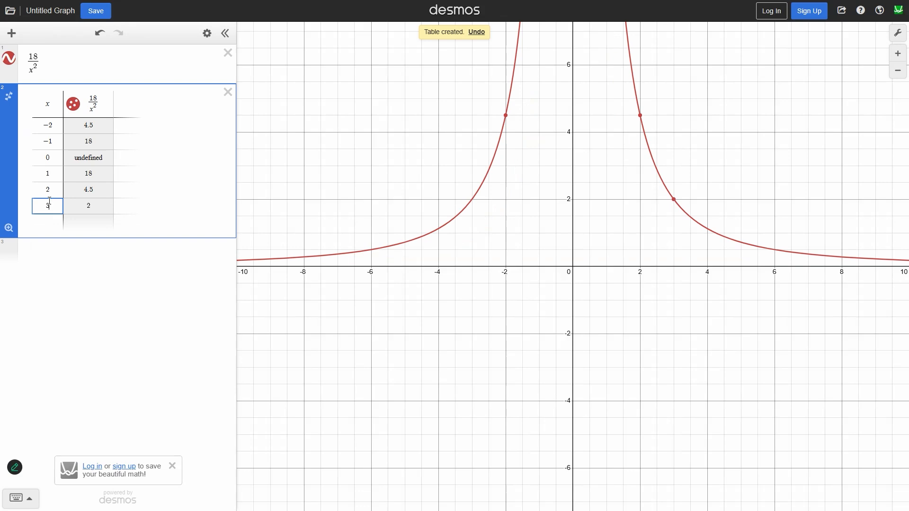
key("Return")
type("4")
key("Return")
type("5")
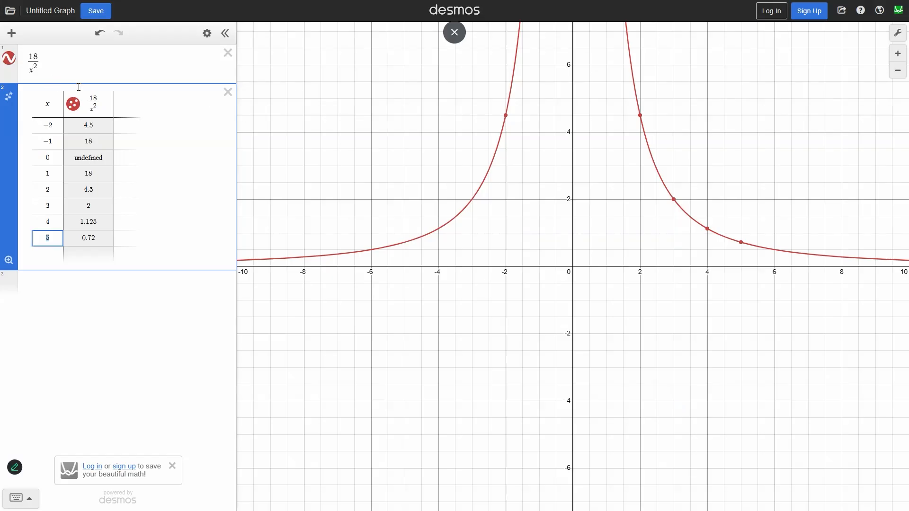
Step: Delete the old table, change the numerator to 26 and create a table of values from 26/x^2
left_click(228, 91)
double_click(33, 57)
type("26")
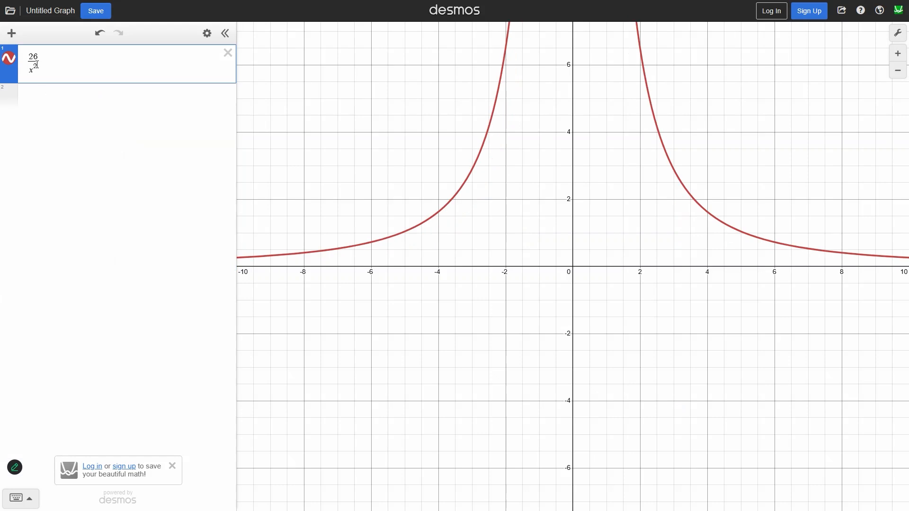
left_click(207, 33)
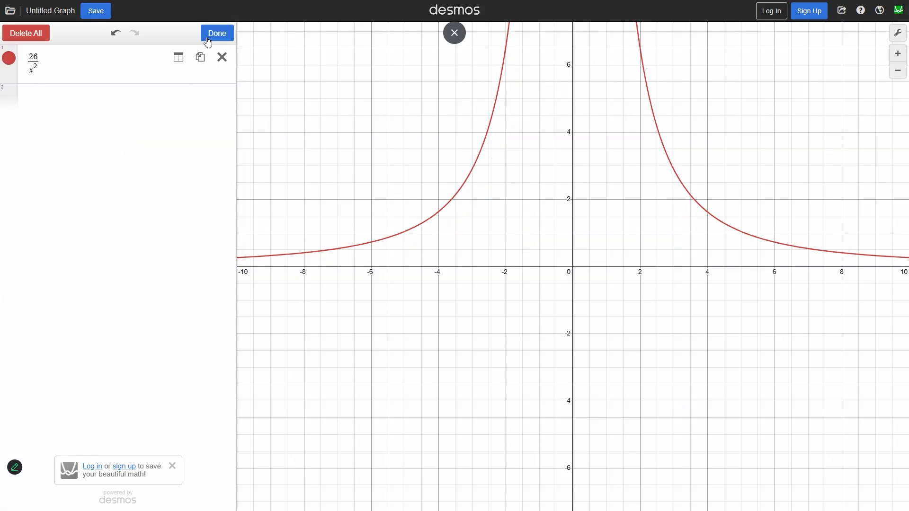
left_click(183, 61)
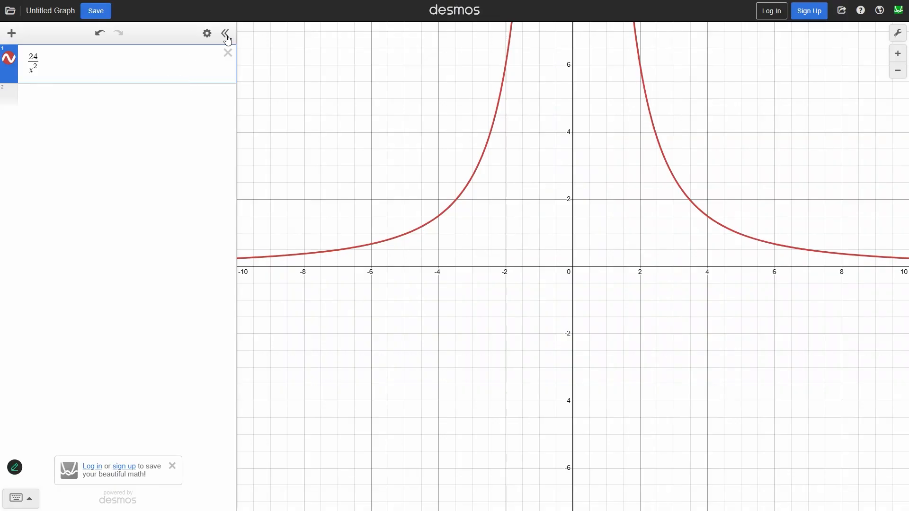
Step: Create a table of values from 24/x^2 and extend it by three rows past x = 2
left_click(206, 33)
left_click(178, 57)
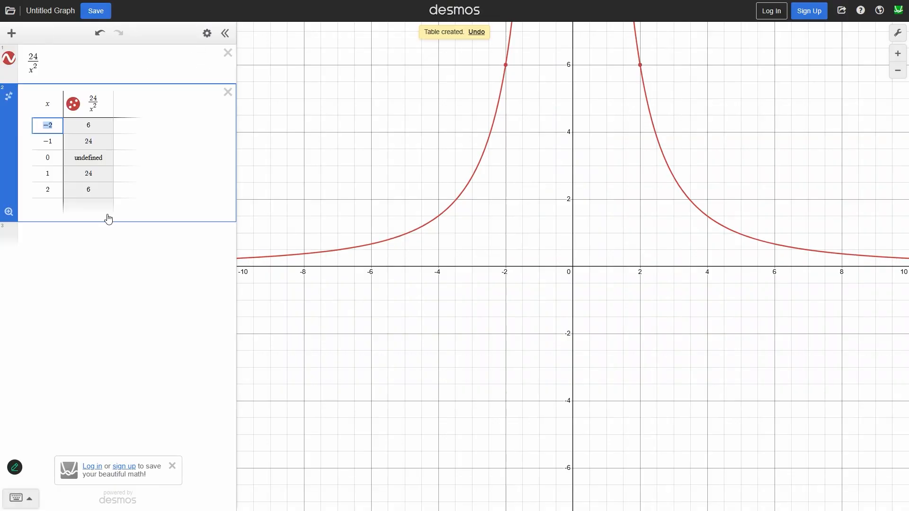
left_click(50, 190)
key("Return")
key("Return")
key("Return")
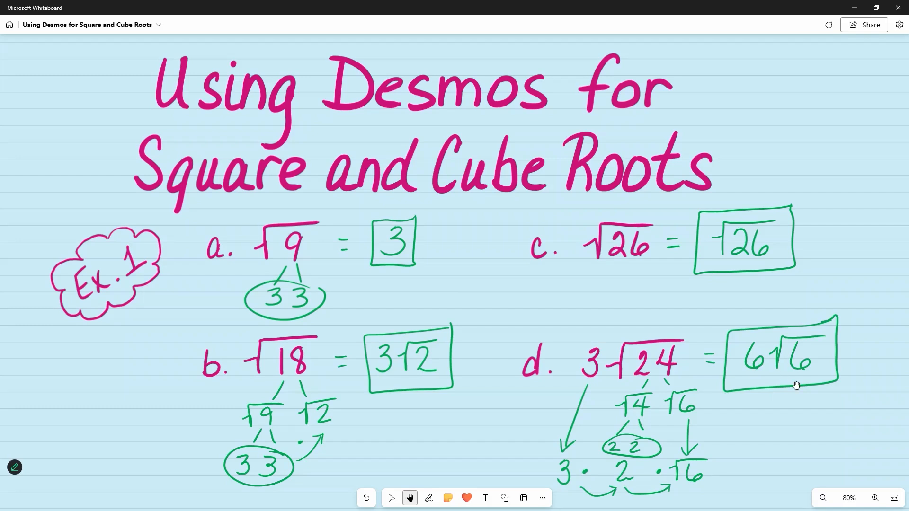
Step: Check the Example 2 cube root problems on the whiteboard, and switch to Desmos to enter the expression 8/x^3
scroll(438, 237, "down", 10)
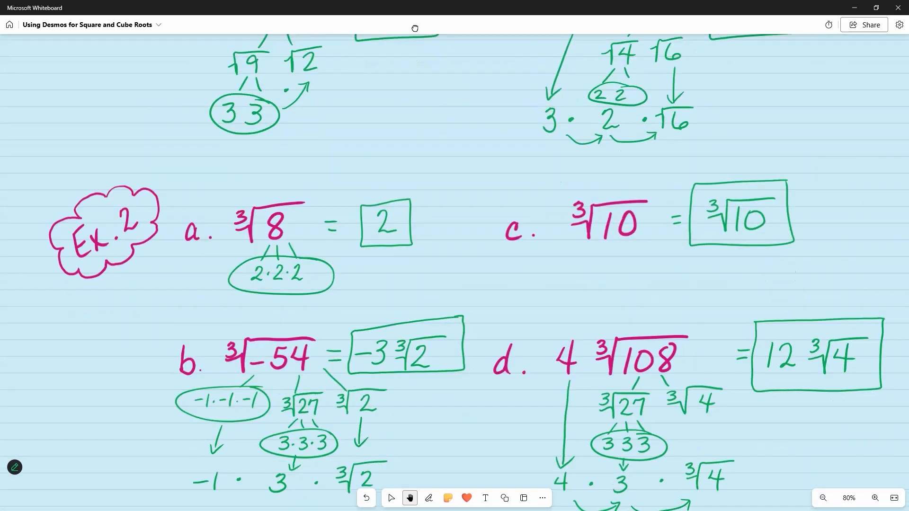
left_click_drag(474, 248, 450, 202)
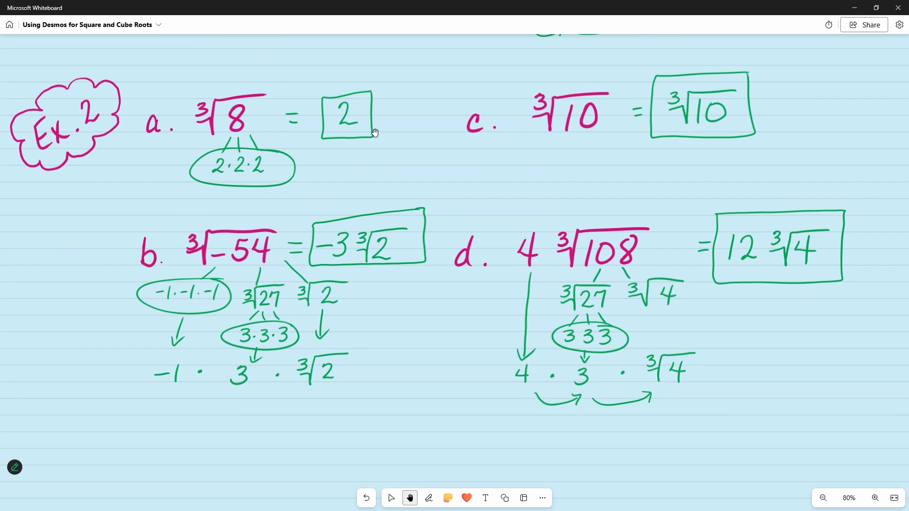
key("alt+Tab")
type("8")
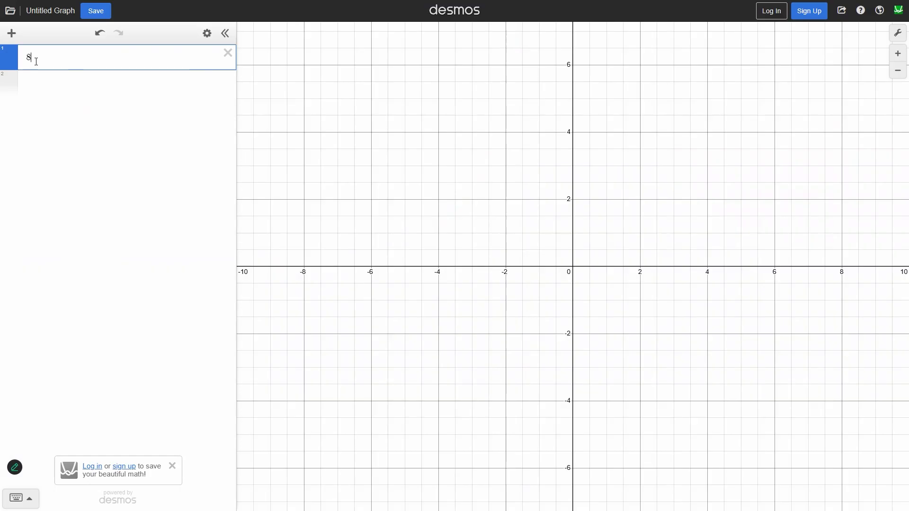
type("/x")
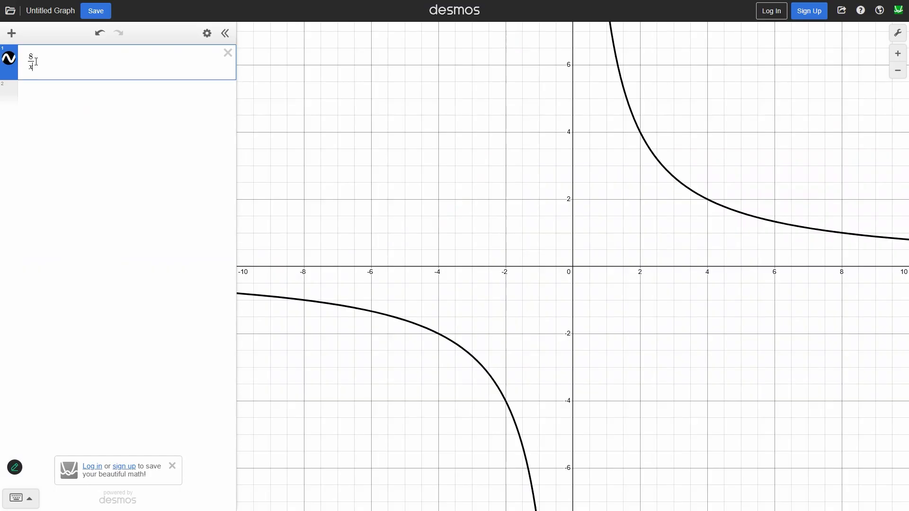
type("^3")
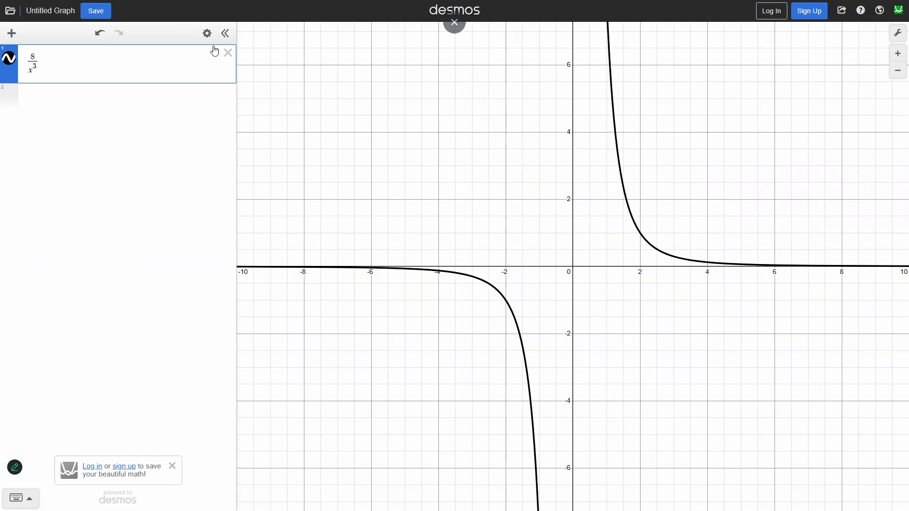
Step: Create a table of values from 8/x^3 and add a row after x = 2
left_click(207, 34)
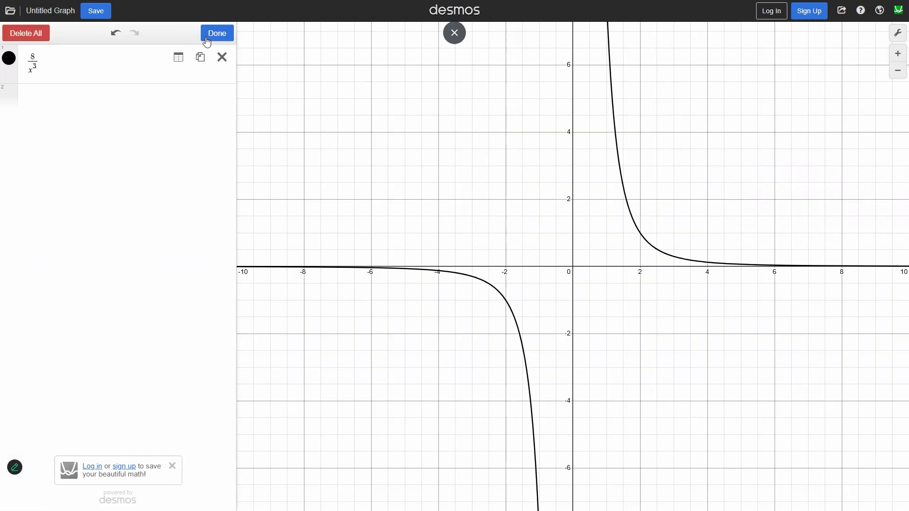
left_click(178, 59)
left_click(60, 194)
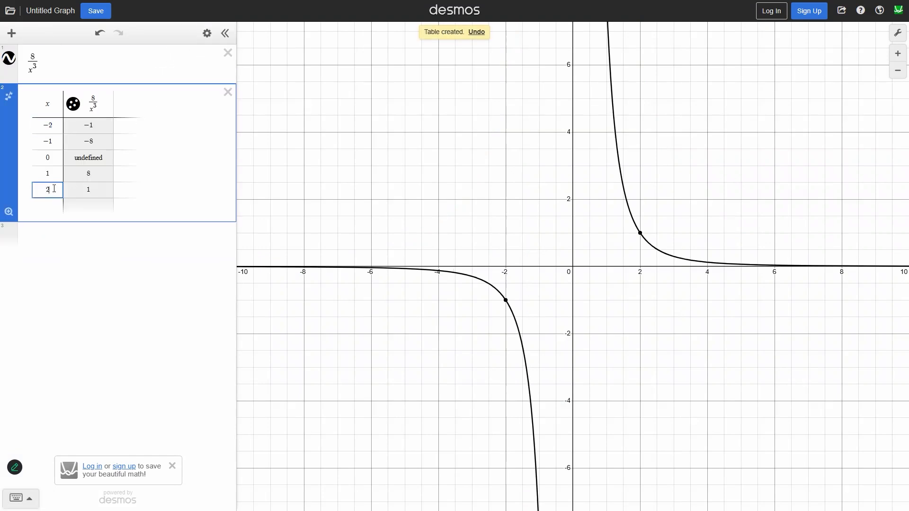
key("Return")
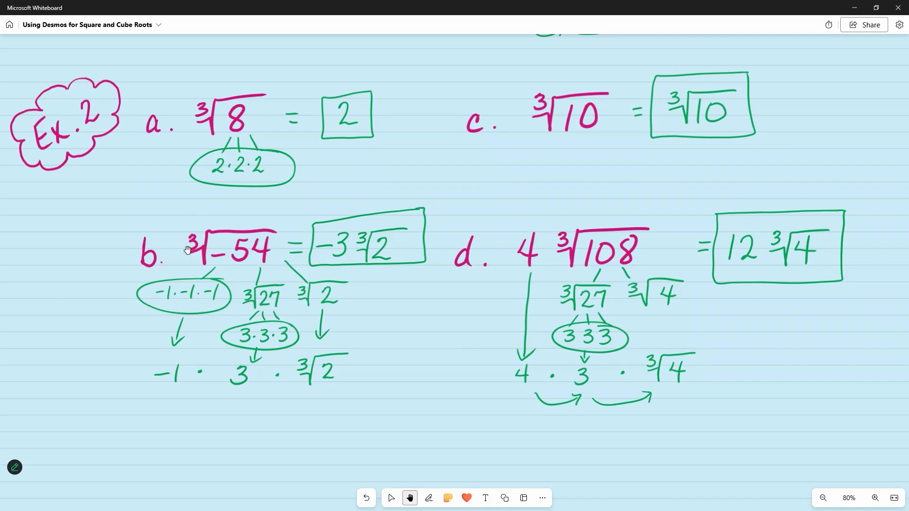
Step: Switch to Desmos, create a table of values from 54/x^3 and add the x values 3 and 4
key("alt+Tab")
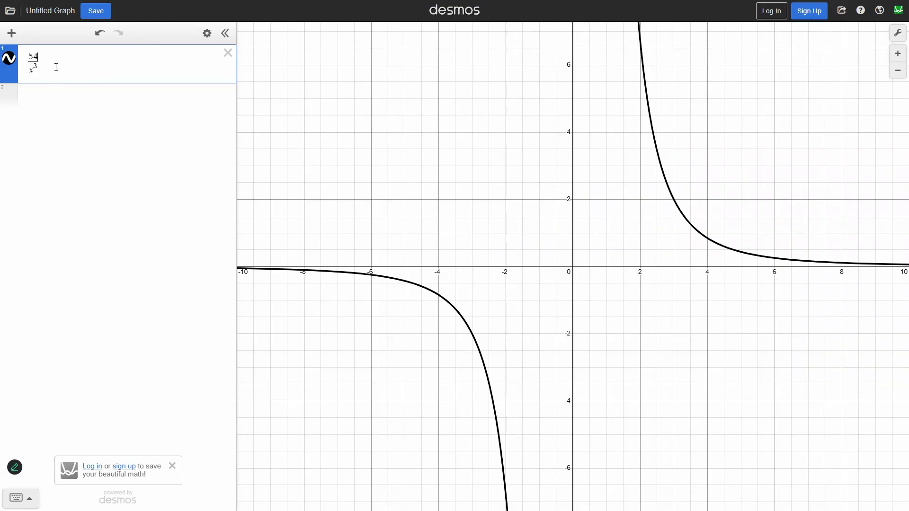
left_click(205, 34)
left_click(178, 57)
key("Return")
key("Return")
key("Return")
key("Return")
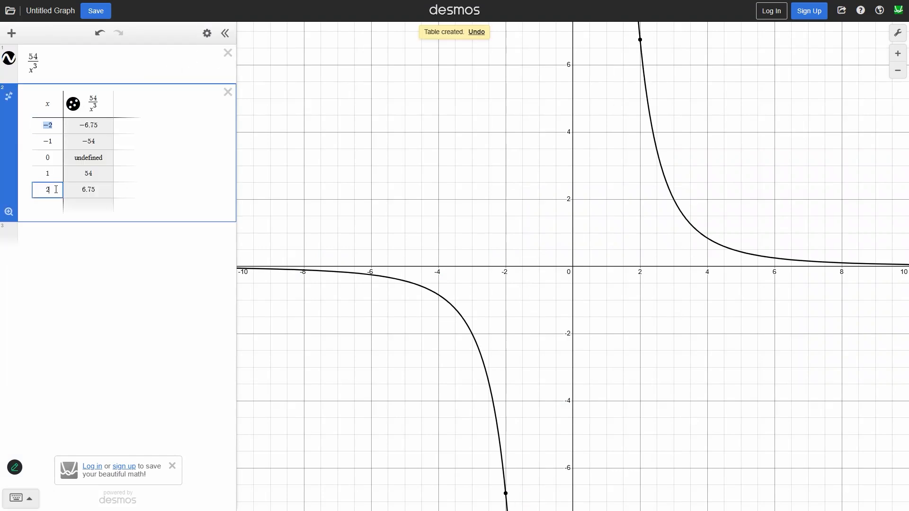
key("Return")
key("Return")
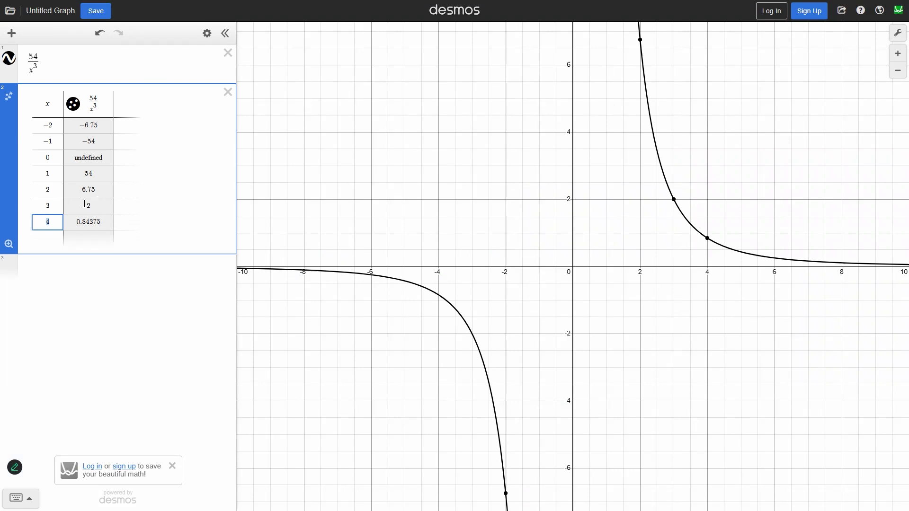
Step: Check the cube root problems in Microsoft Whiteboard, and in Desmos create a table of values from 10/x^3
key("alt+Tab")
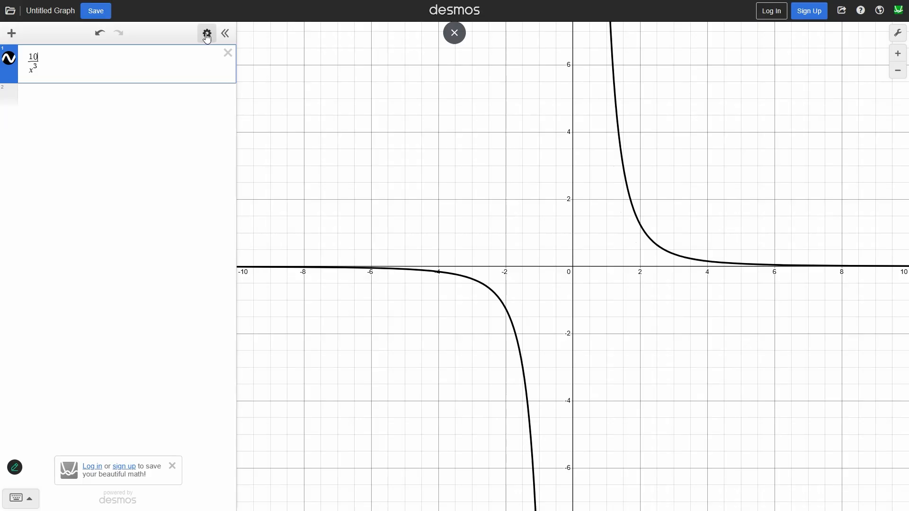
left_click(207, 33)
left_click(177, 57)
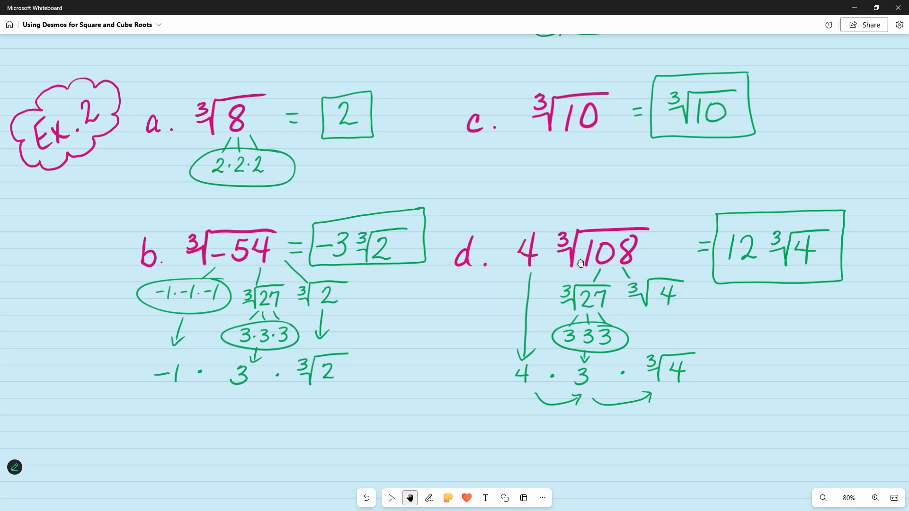
Step: Switch to Desmos, create a table of values from 108/x^3 and add the x values 3, 4 and 5
key("alt+Tab")
left_click(178, 65)
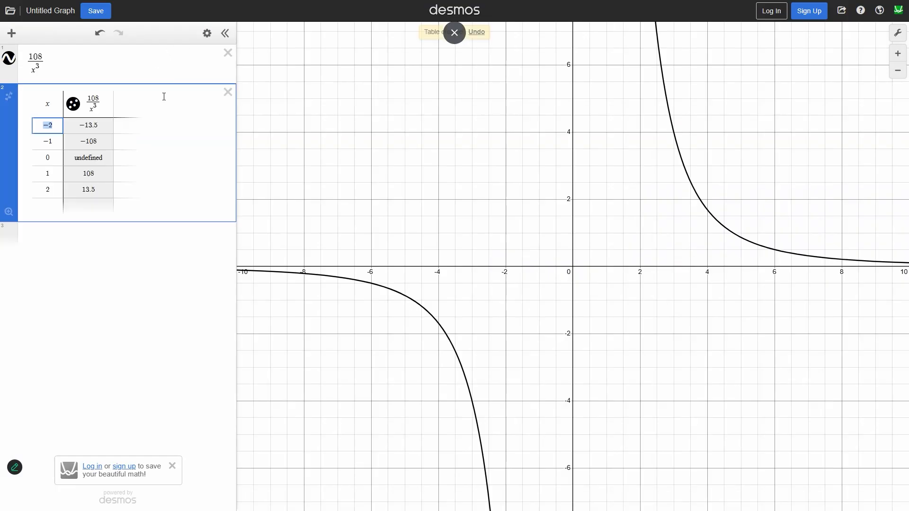
left_click(48, 189)
key("Return")
key("Return")
key("Return")
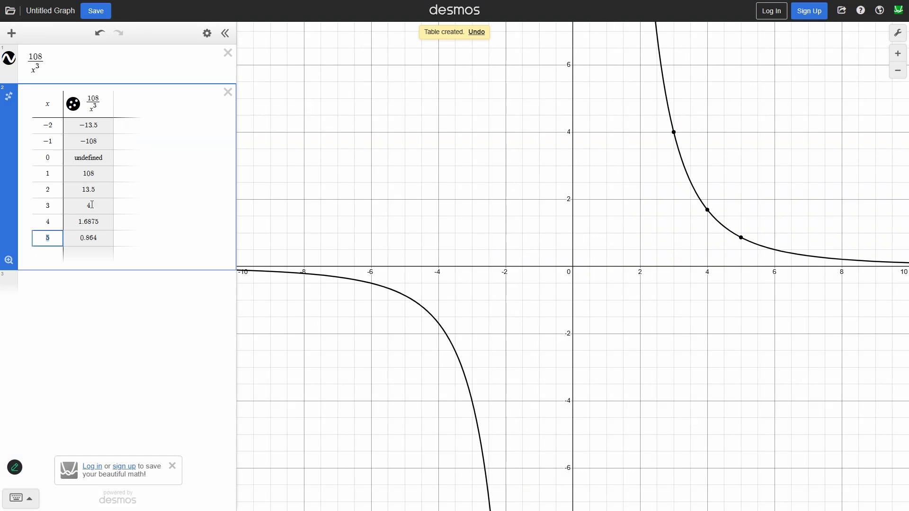
Step: Switch to Microsoft Whiteboard and view the Perfect Squares and Perfect Cubes lists beside the examples
key("alt+Tab")
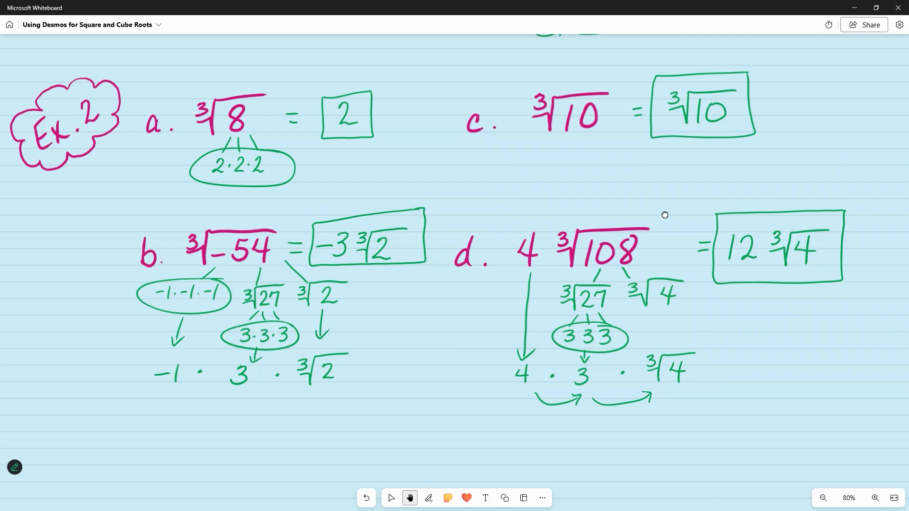
left_click_drag(664, 215, 325, 348)
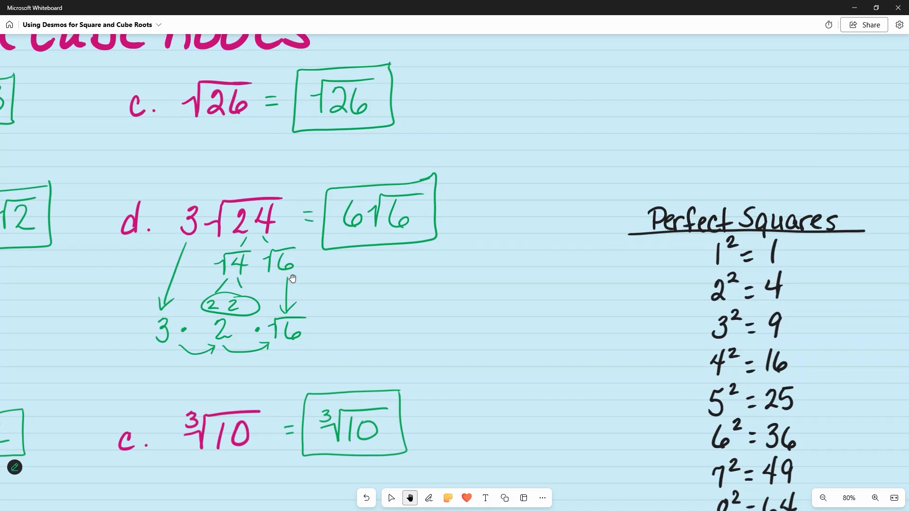
left_click_drag(648, 243, 456, 105)
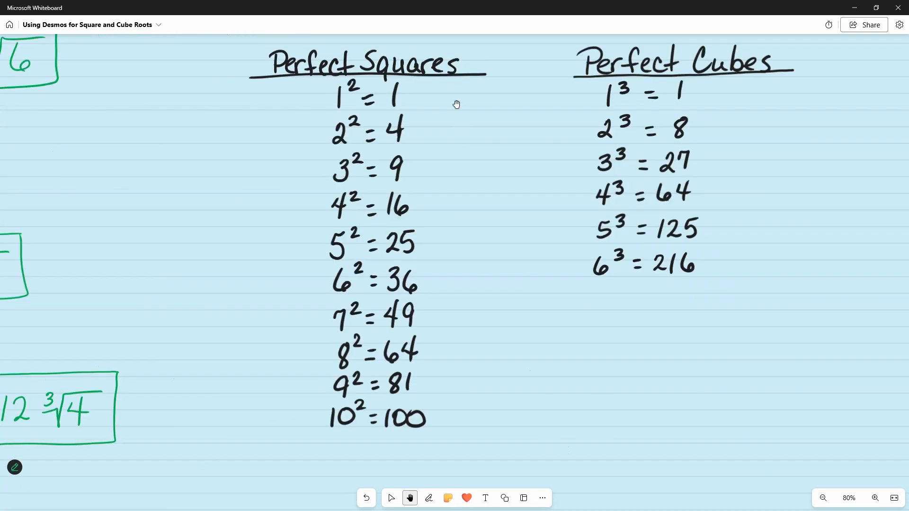